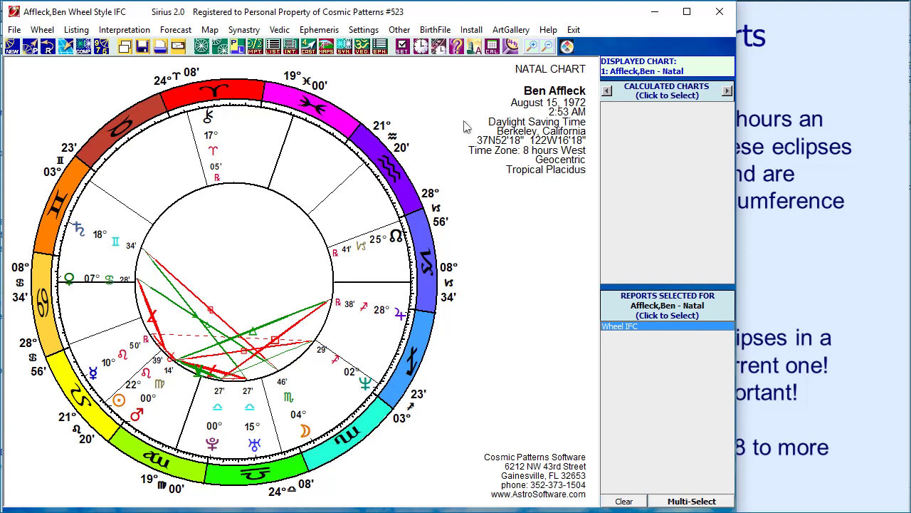
Clear all chart entries, start a new list and open the Lunations and Eclipses chart request.
{"action": "left_click", "coordinate": [11, 47]}
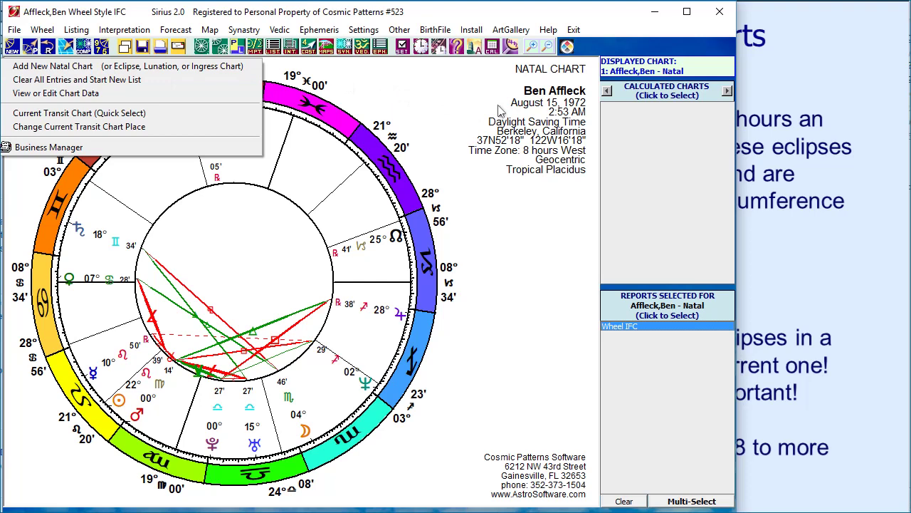
{"action": "left_click", "coordinate": [80, 82]}
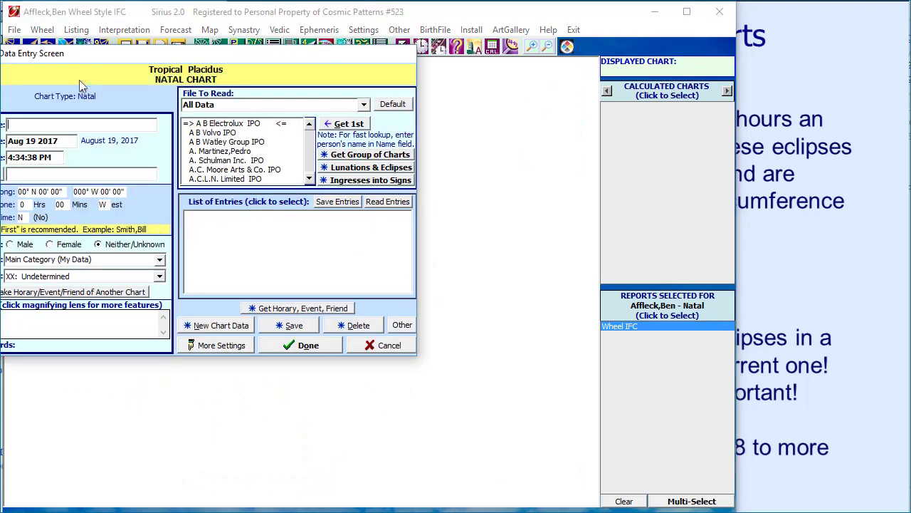
{"action": "left_click_drag", "start_coordinate": [114, 57], "coordinate": [218, 69]}
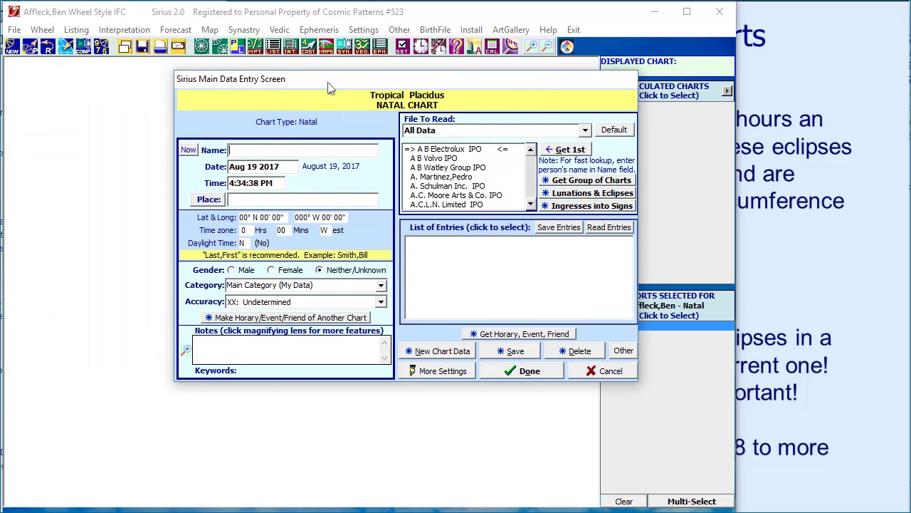
{"action": "left_click", "coordinate": [560, 196]}
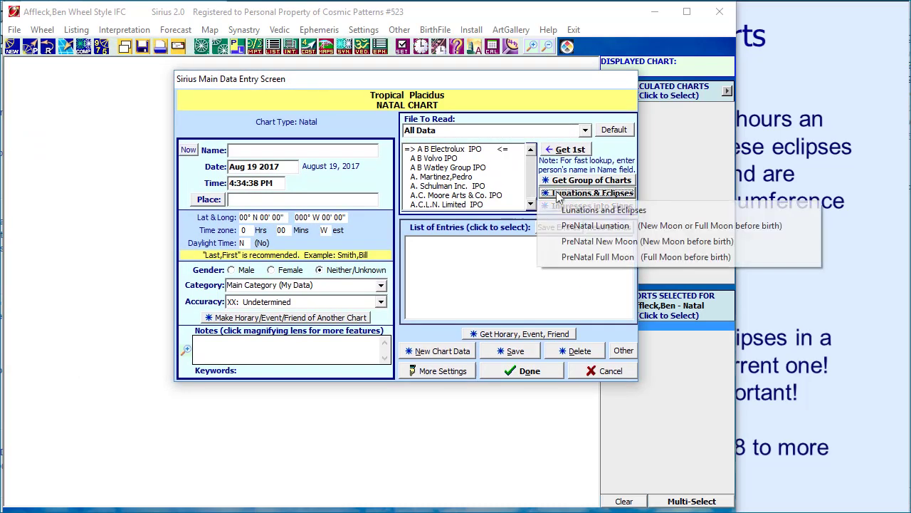
{"action": "left_click", "coordinate": [589, 213]}
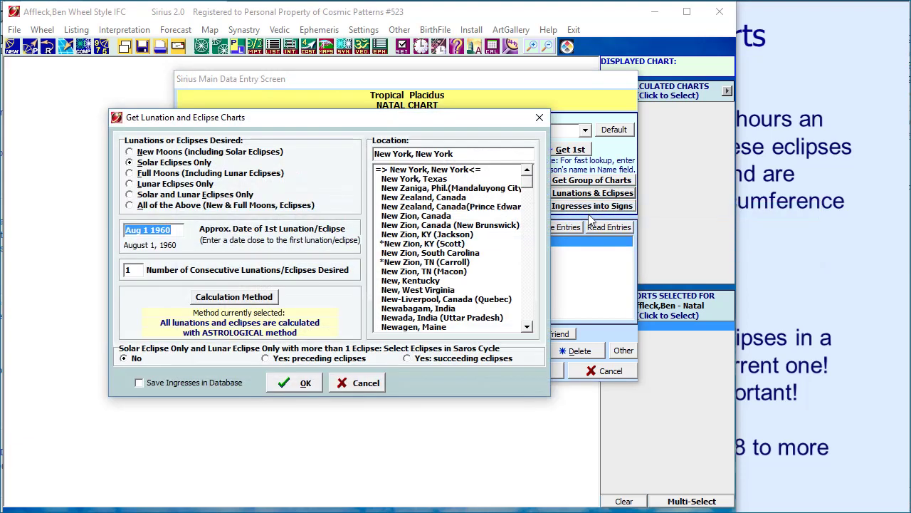
Request solar eclipses only, with August 21 2017 as the approximate date of the first eclipse.
{"action": "left_click", "coordinate": [189, 165]}
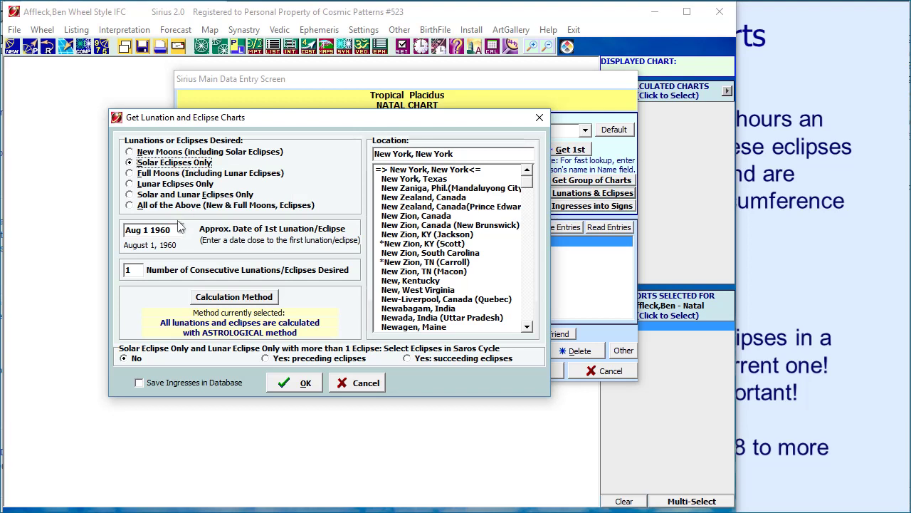
{"action": "left_click_drag", "start_coordinate": [175, 229], "coordinate": [116, 244]}
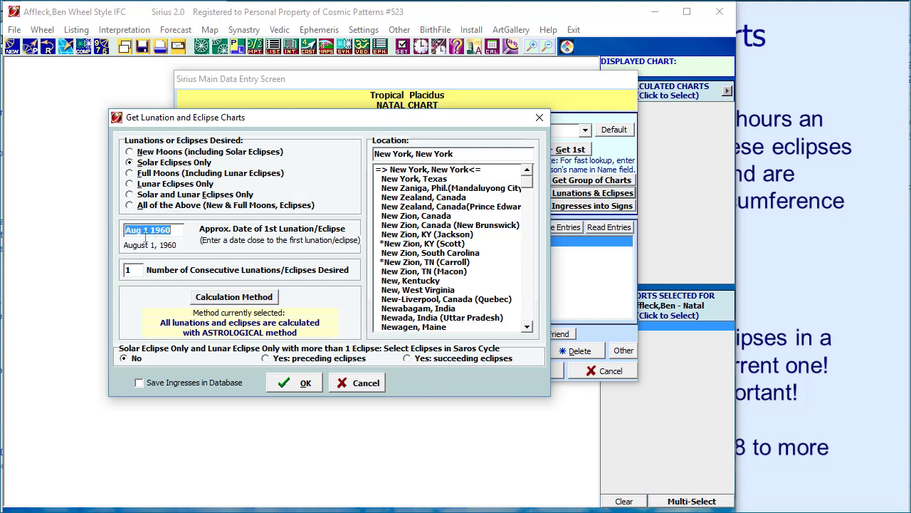
{"action": "type", "text": "august 21 2017"}
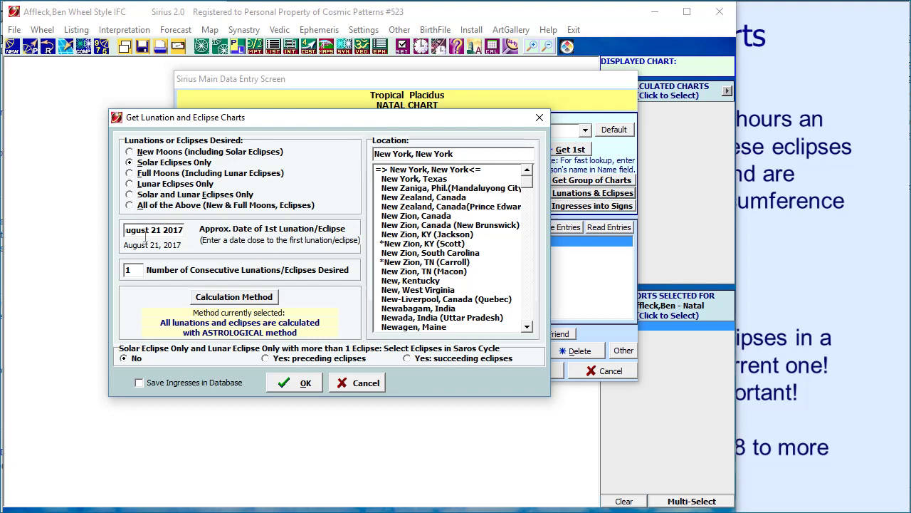
{"action": "left_click", "coordinate": [133, 268]}
Save the astrological calculation method for eclipses and generate the single solar eclipse chart for New York, New York.
{"action": "left_click", "coordinate": [240, 300]}
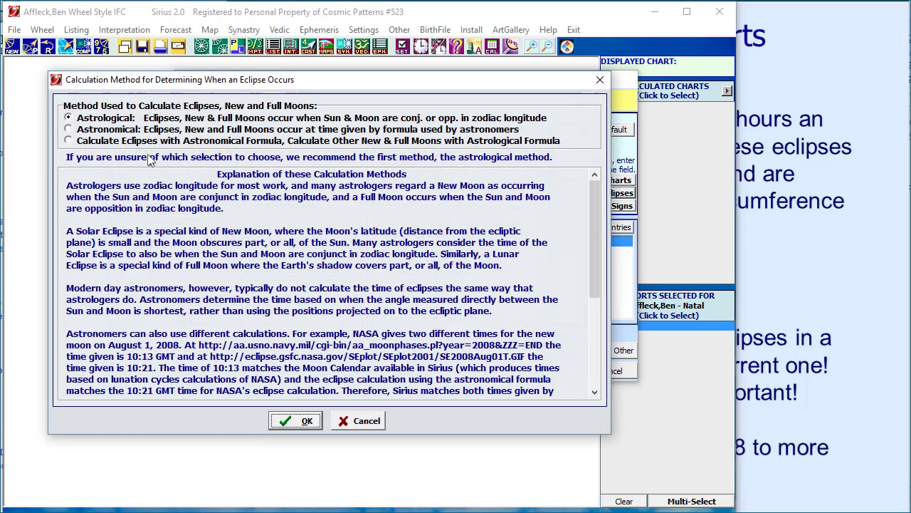
{"action": "left_click", "coordinate": [112, 121]}
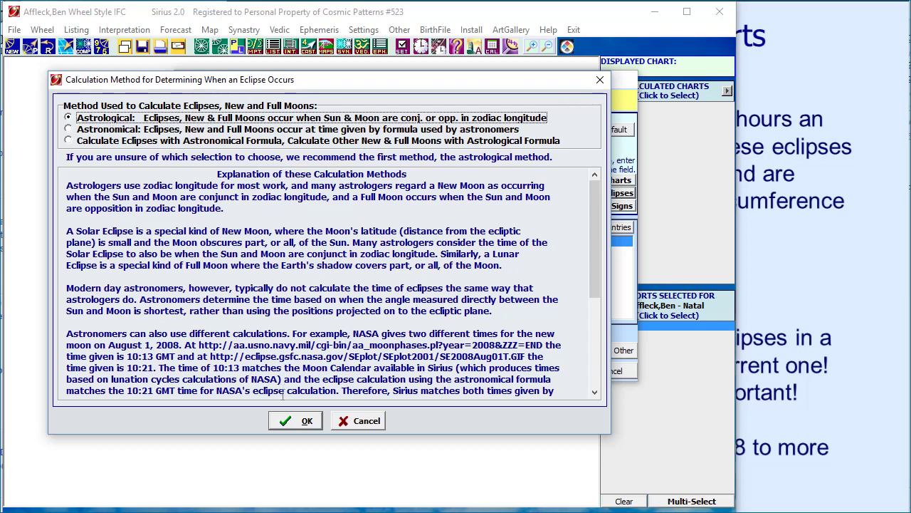
{"action": "left_click", "coordinate": [305, 423]}
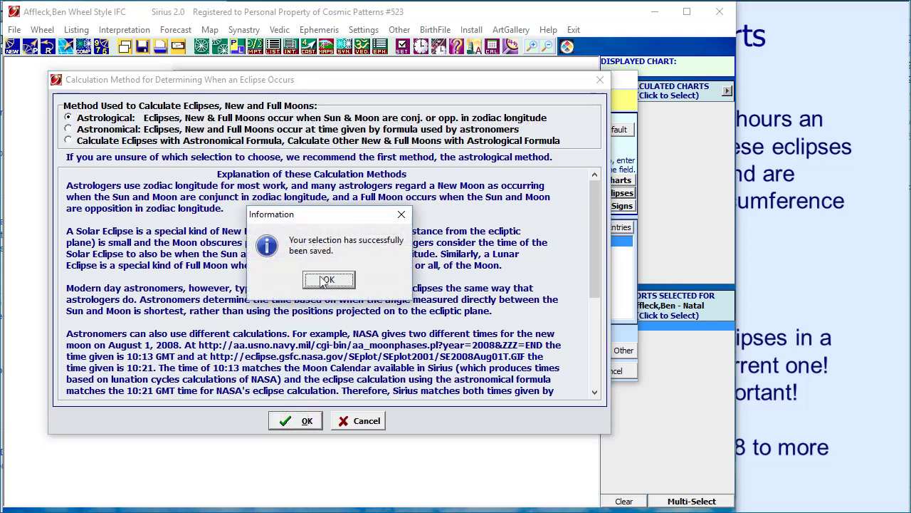
{"action": "left_click", "coordinate": [329, 281]}
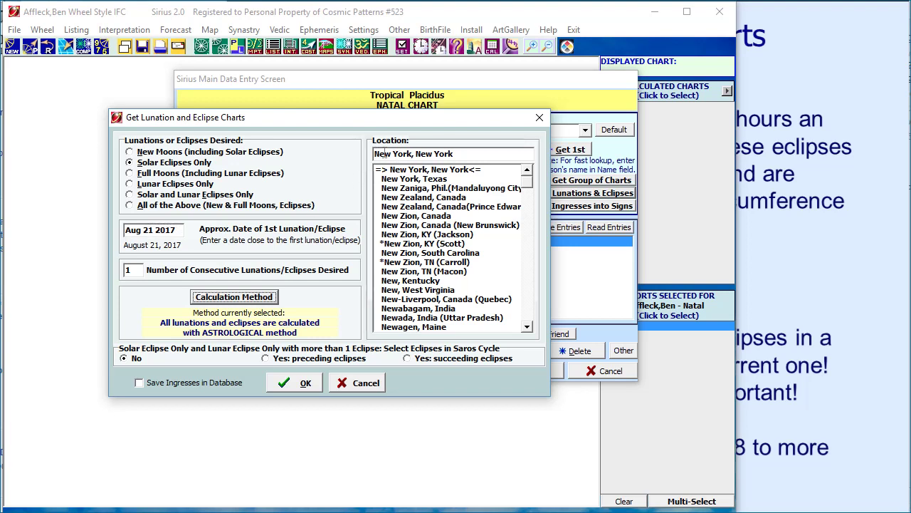
{"action": "left_click", "coordinate": [304, 383]}
{"action": "left_click", "coordinate": [518, 371]}
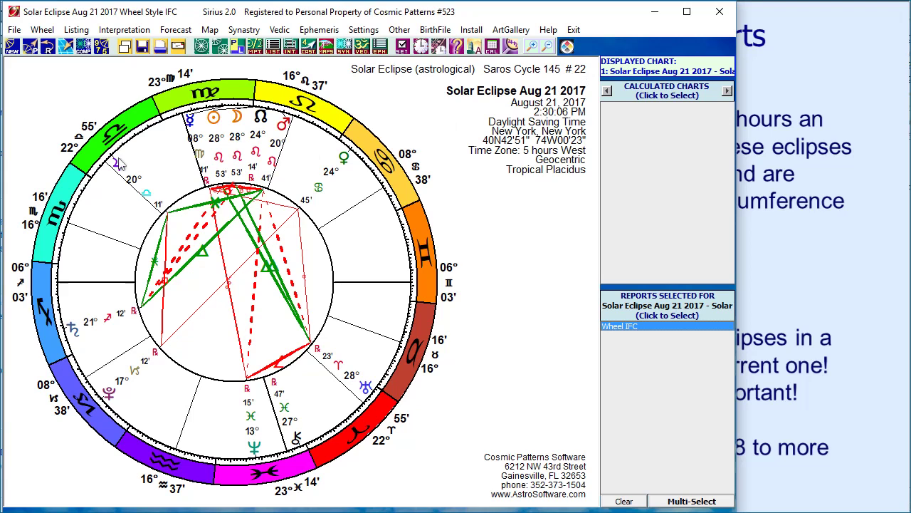
Start another empty chart list and reopen the Lunations and Eclipses chart request.
{"action": "left_click", "coordinate": [11, 47]}
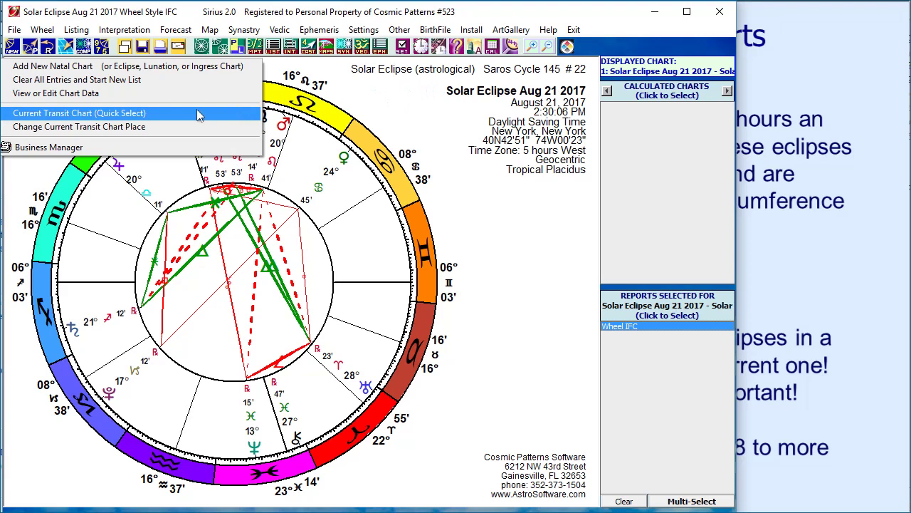
{"action": "left_click", "coordinate": [80, 83]}
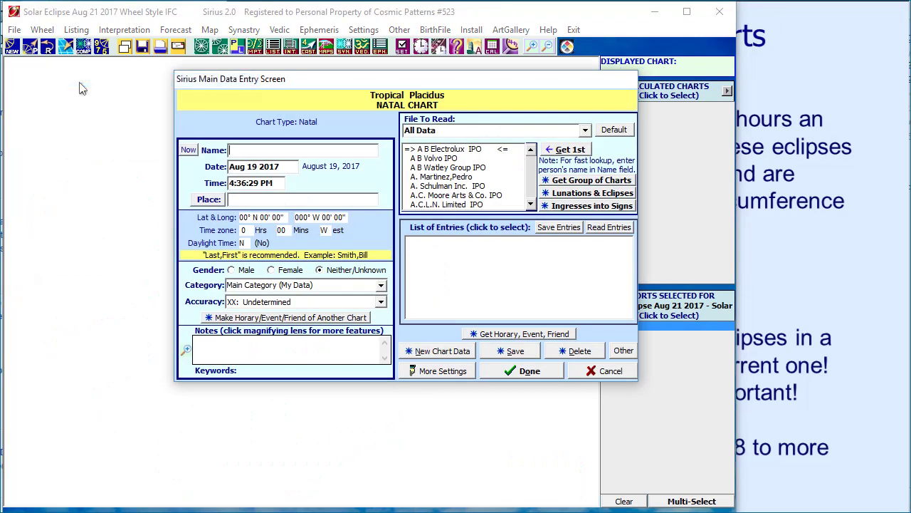
{"action": "left_click", "coordinate": [577, 195]}
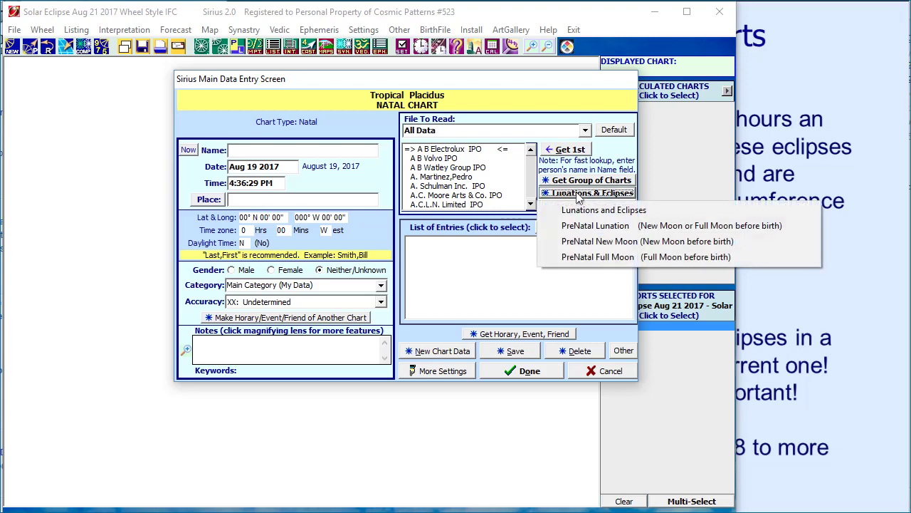
{"action": "left_click", "coordinate": [585, 211]}
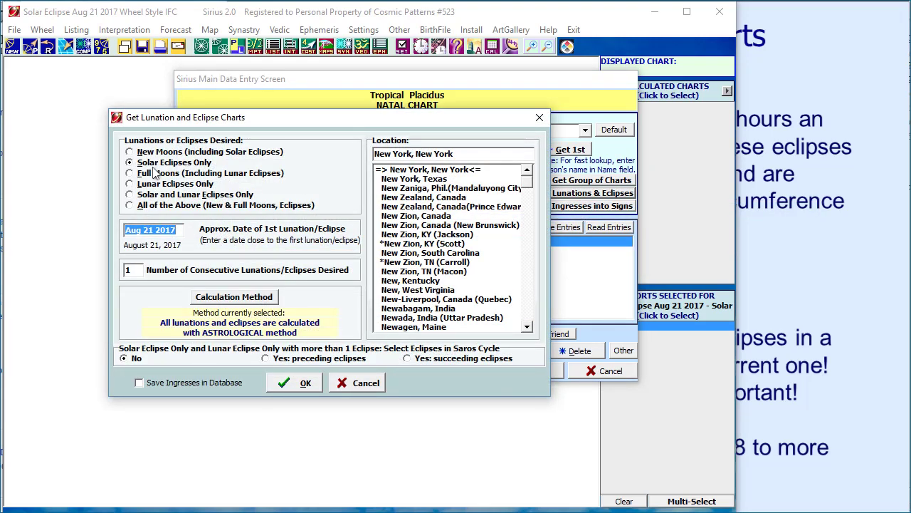
Generate charts for 22 consecutive solar eclipses, choosing the preceding eclipses in the Saros cycle from Aug 21 2017.
{"action": "left_click", "coordinate": [141, 274]}
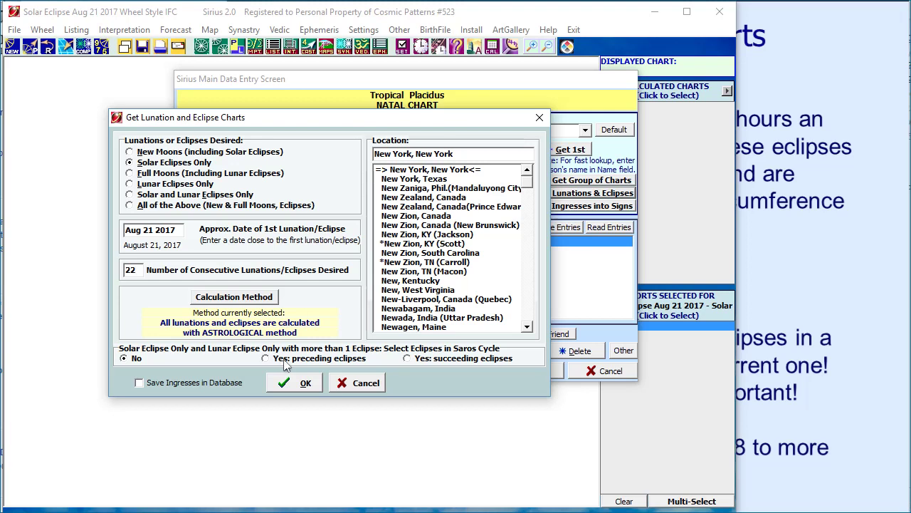
{"action": "left_click", "coordinate": [285, 359]}
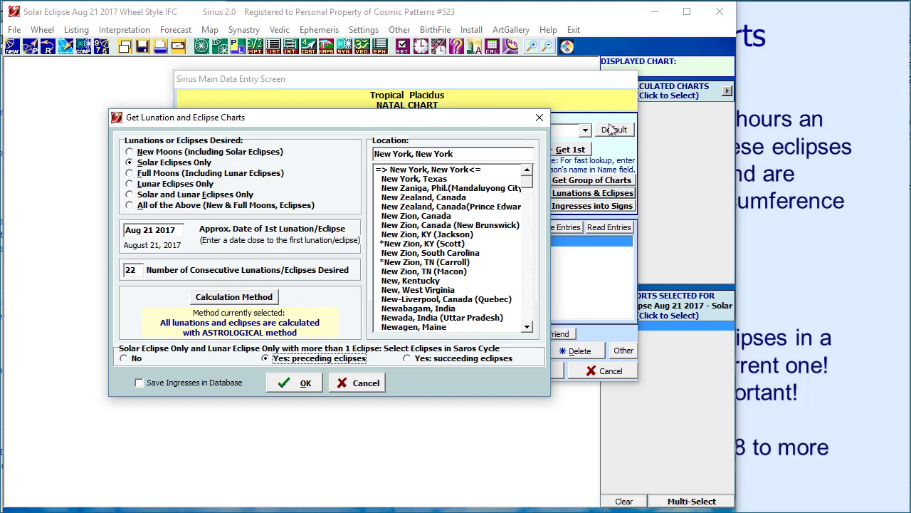
{"action": "left_click", "coordinate": [299, 384]}
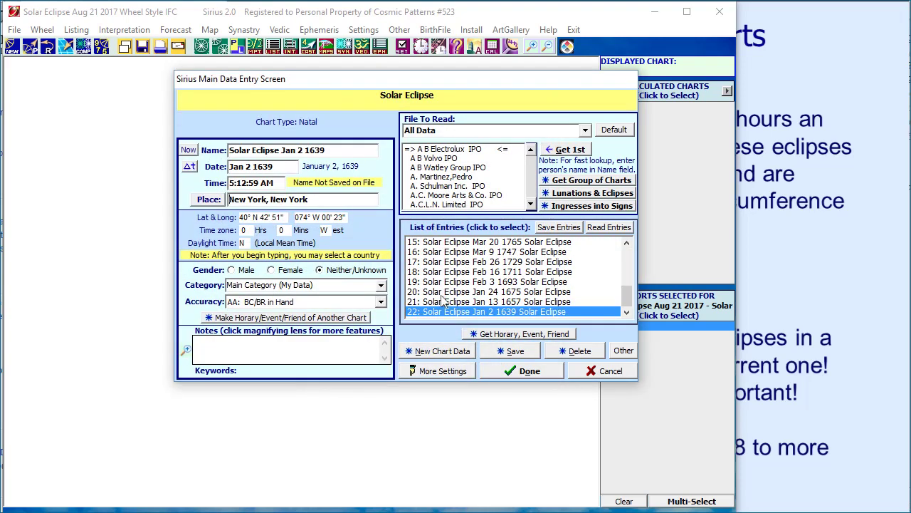
{"action": "left_click", "coordinate": [531, 372]}
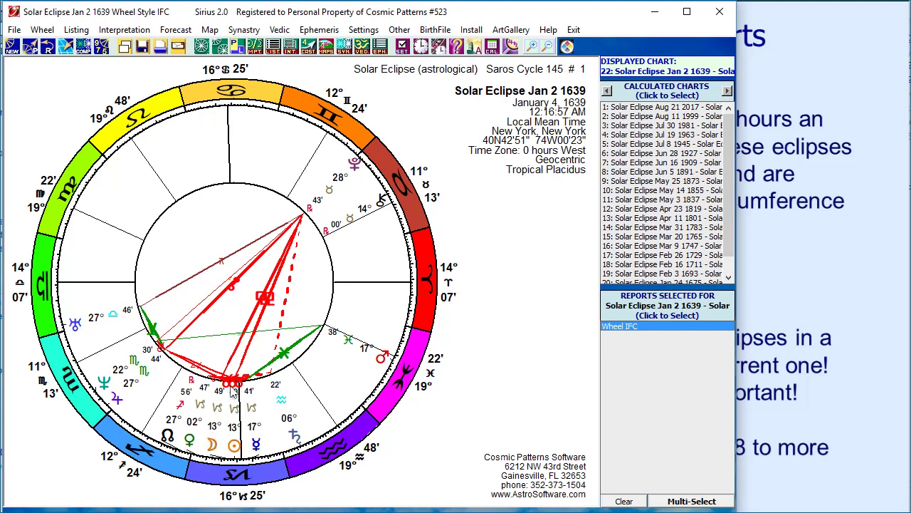
Look through the list of calculated eclipse charts and display the Jan 13 1657 solar eclipse.
{"action": "left_click_drag", "start_coordinate": [730, 168], "coordinate": [729, 210]}
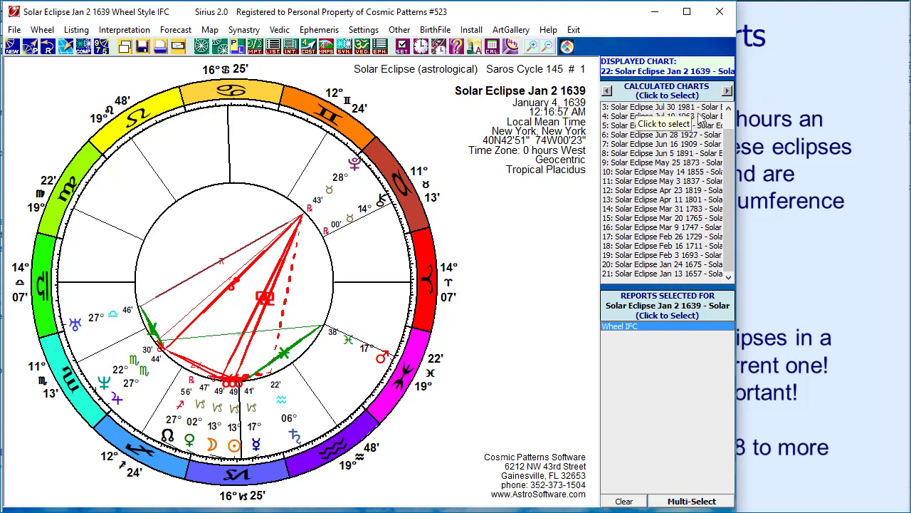
{"action": "left_click_drag", "start_coordinate": [729, 152], "coordinate": [728, 134]}
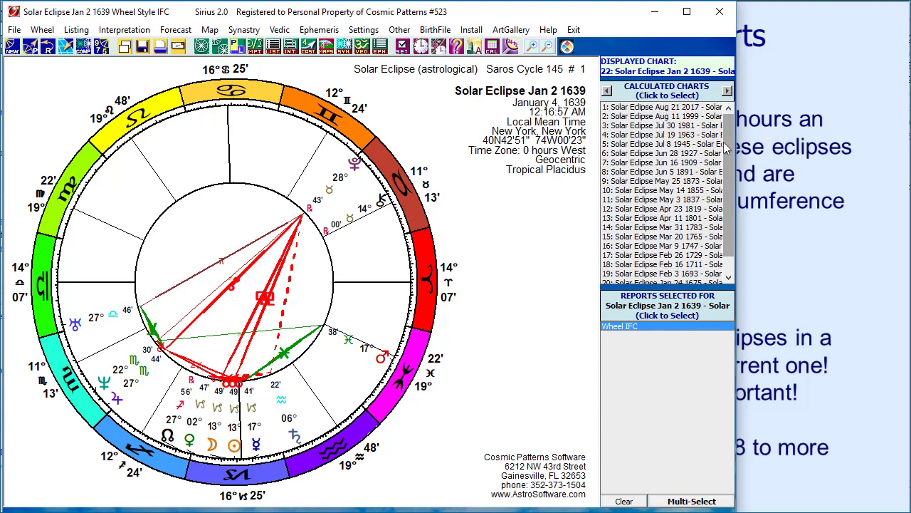
{"action": "left_click_drag", "start_coordinate": [729, 138], "coordinate": [729, 154]}
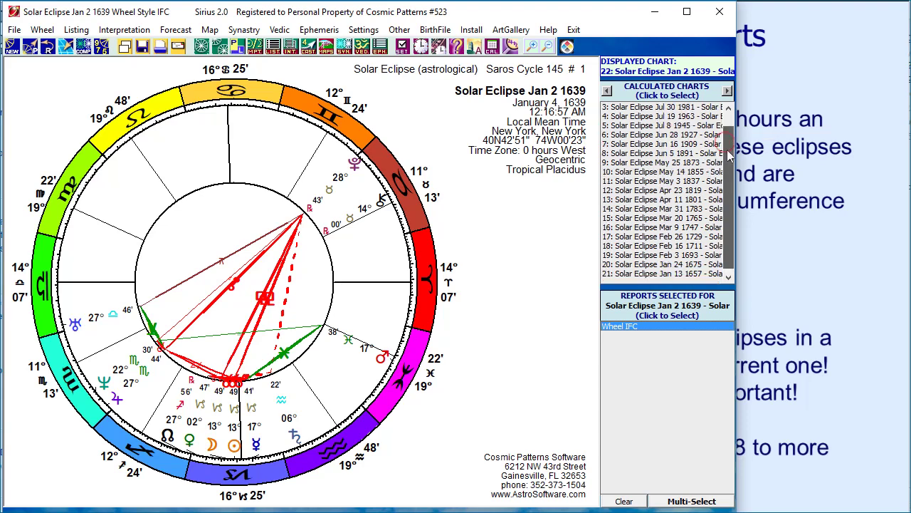
{"action": "left_click", "coordinate": [629, 274]}
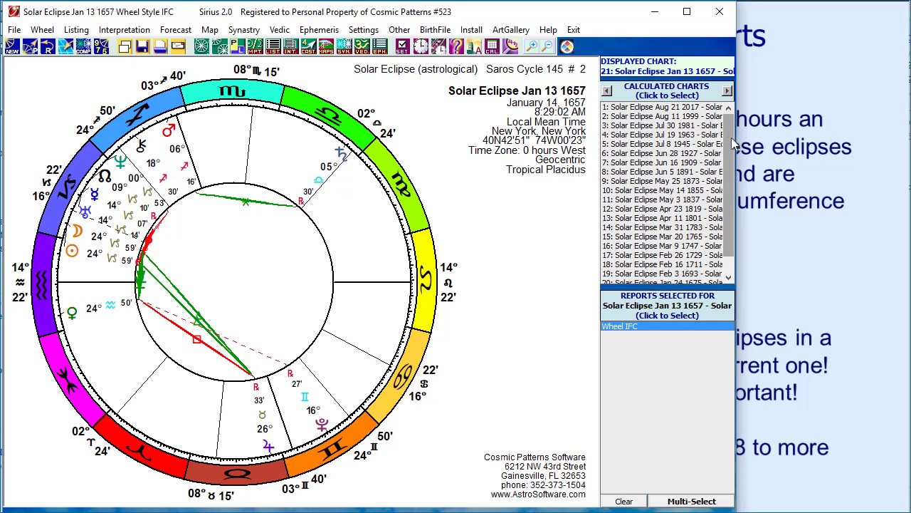
Display the Aug 21 2017, Aug 11 1999 and Jul 30 1981 solar eclipse charts one after another.
{"action": "left_click", "coordinate": [659, 107]}
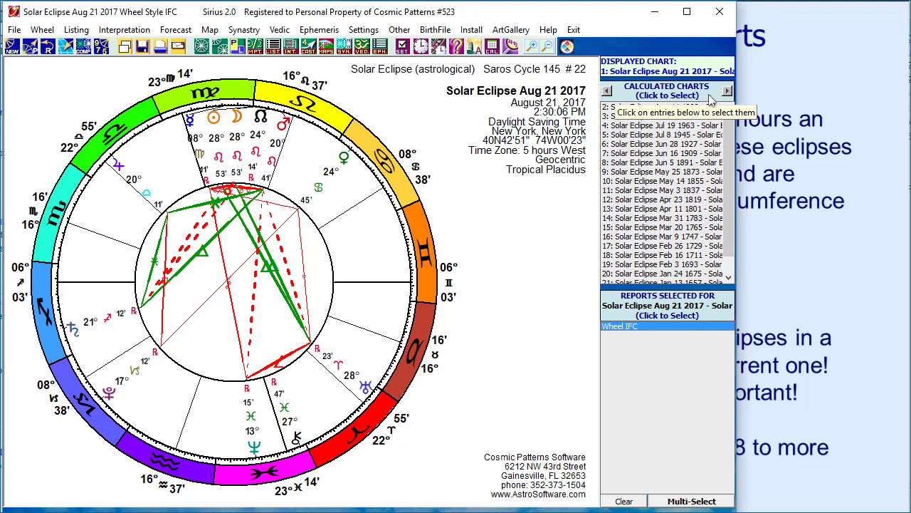
{"action": "left_click", "coordinate": [688, 107]}
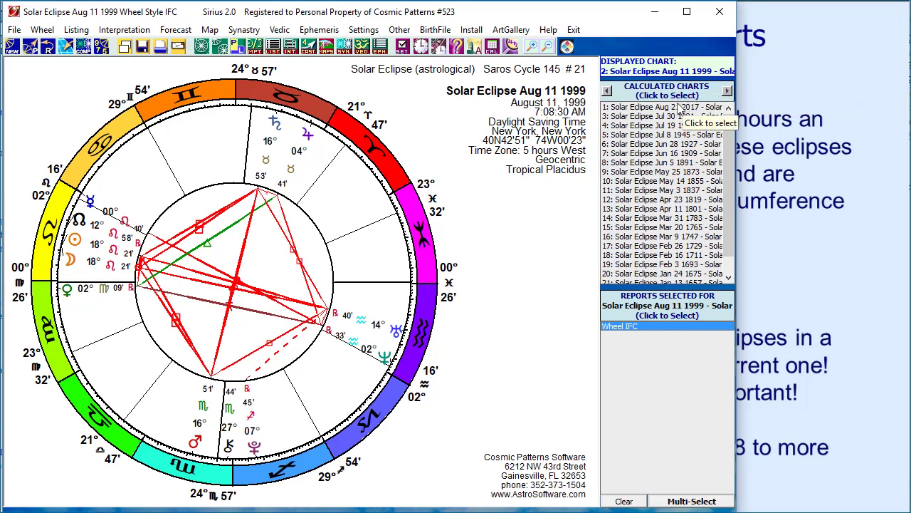
{"action": "left_click", "coordinate": [645, 117]}
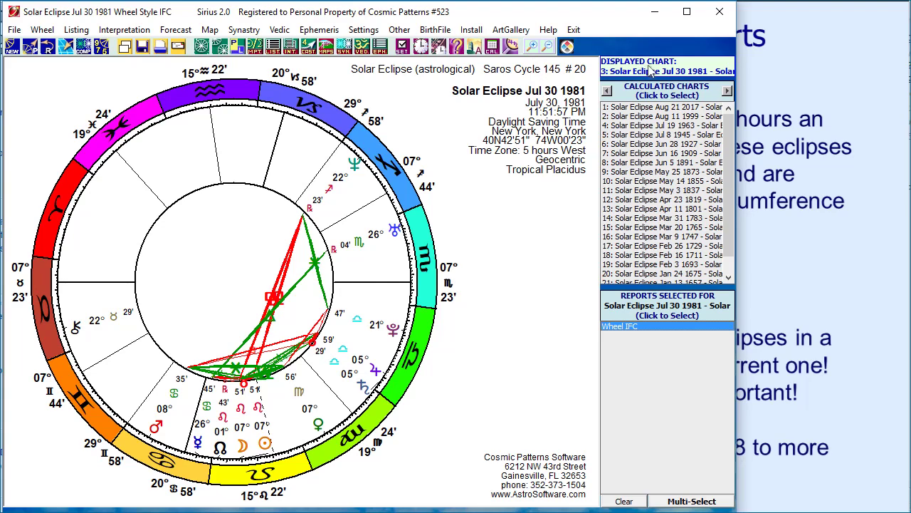
Advance through the following calculated charts up to the Jun 28 1927 solar eclipse.
{"action": "left_click", "coordinate": [727, 91]}
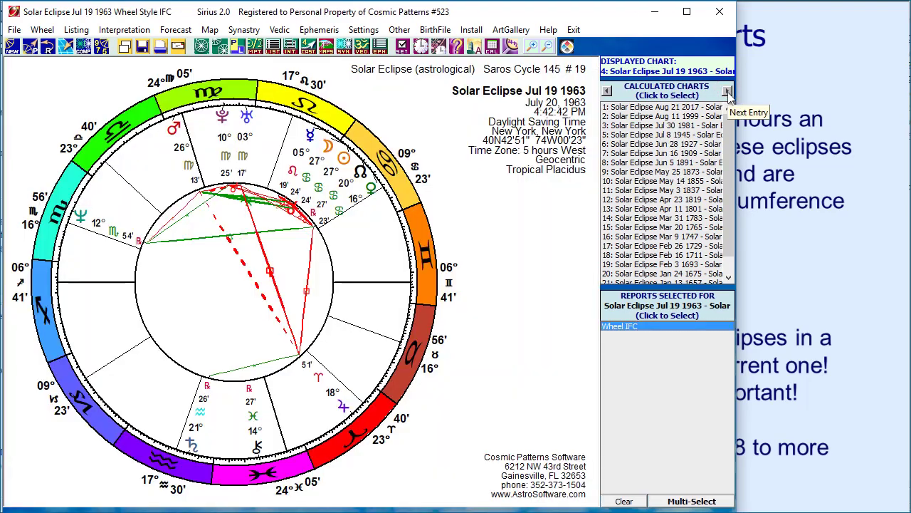
{"action": "left_click", "coordinate": [727, 91]}
{"action": "left_click", "coordinate": [727, 91]}
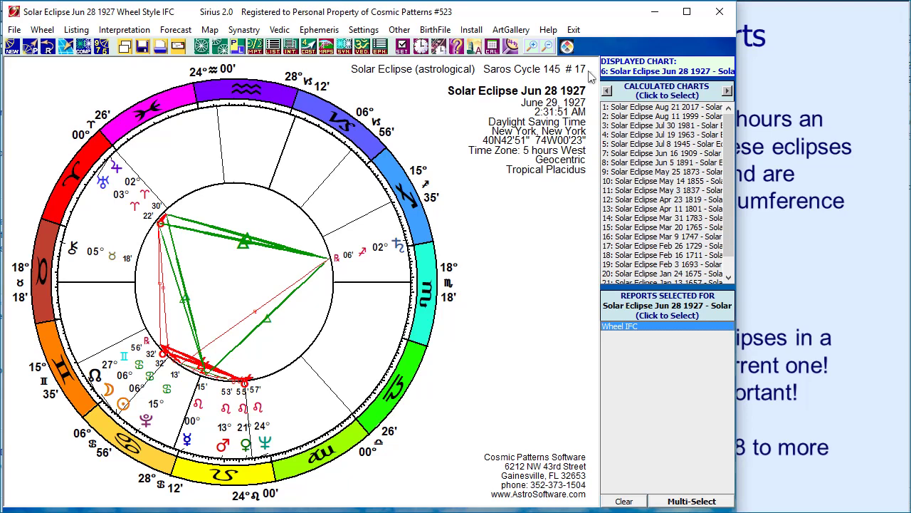
Return to the Aug 21 2017 solar eclipse chart and review the list of preceding Saros eclipses.
{"action": "left_click", "coordinate": [644, 109]}
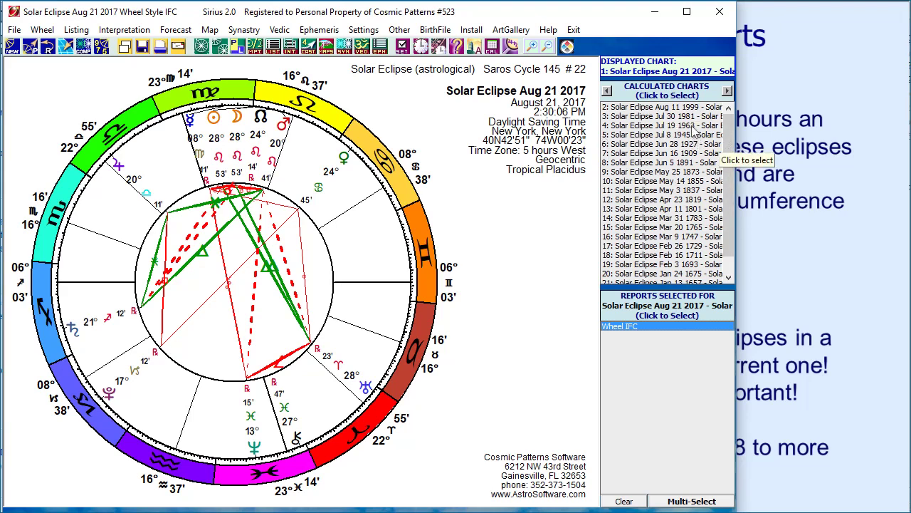
{"action": "scroll", "coordinate": [734, 124], "scroll_direction": "down", "scroll_amount": 1}
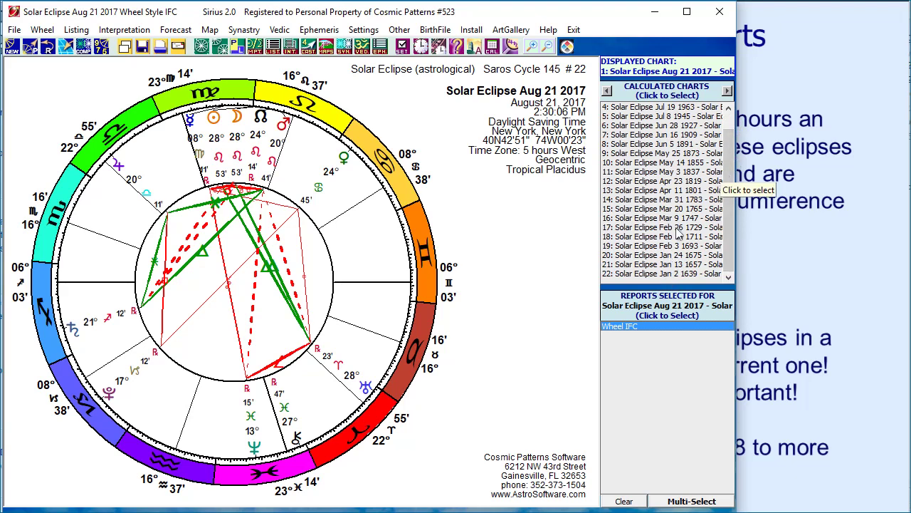
{"action": "scroll", "coordinate": [728, 178], "scroll_direction": "up", "scroll_amount": 1}
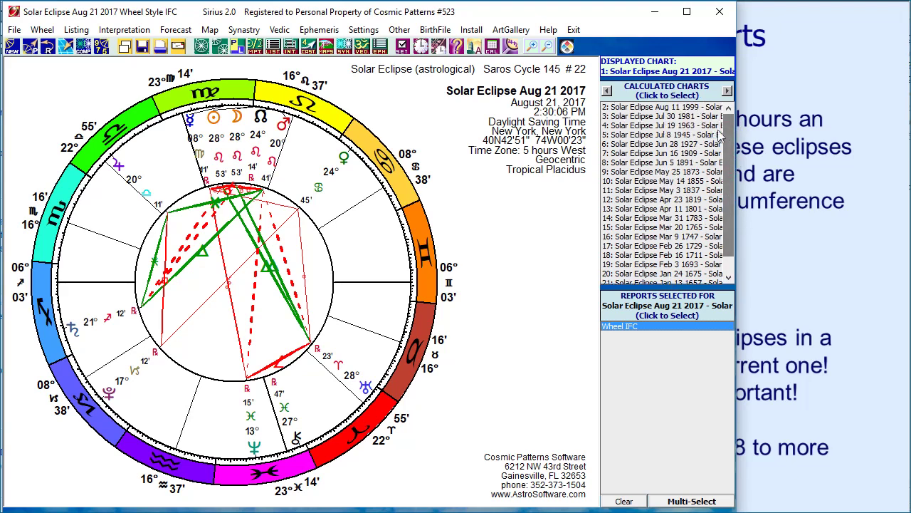